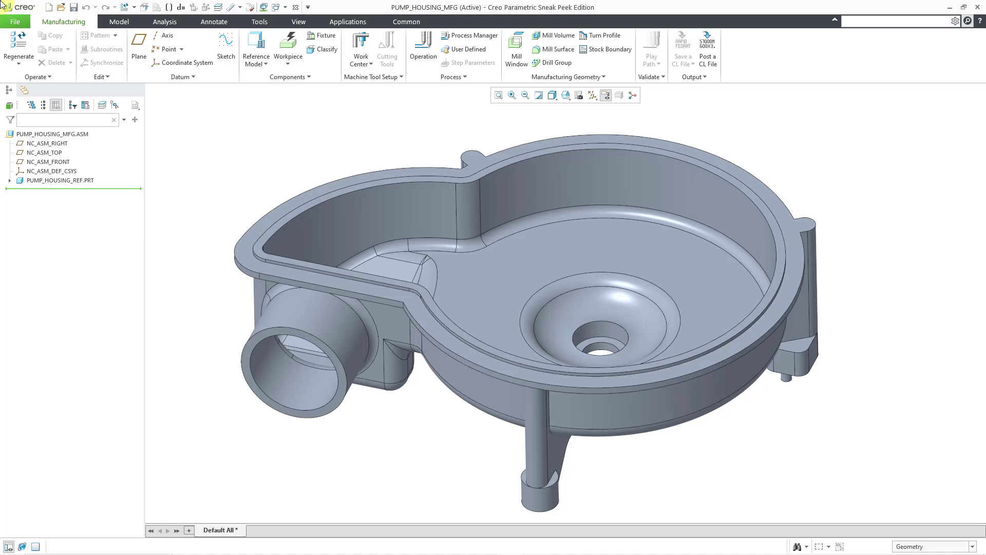
Open the Workpiece creation options on the Manufacturing ribbon
click(286, 66)
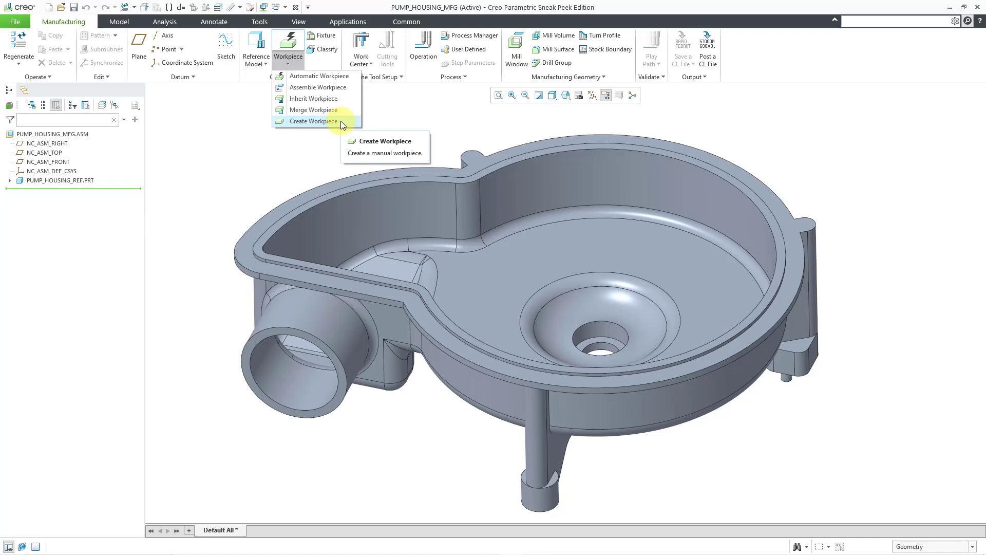
Choose Automatic Workpiece, inspect the roughly 190 × 140 × 61 mm preview block, and show its Options settings
click(338, 76)
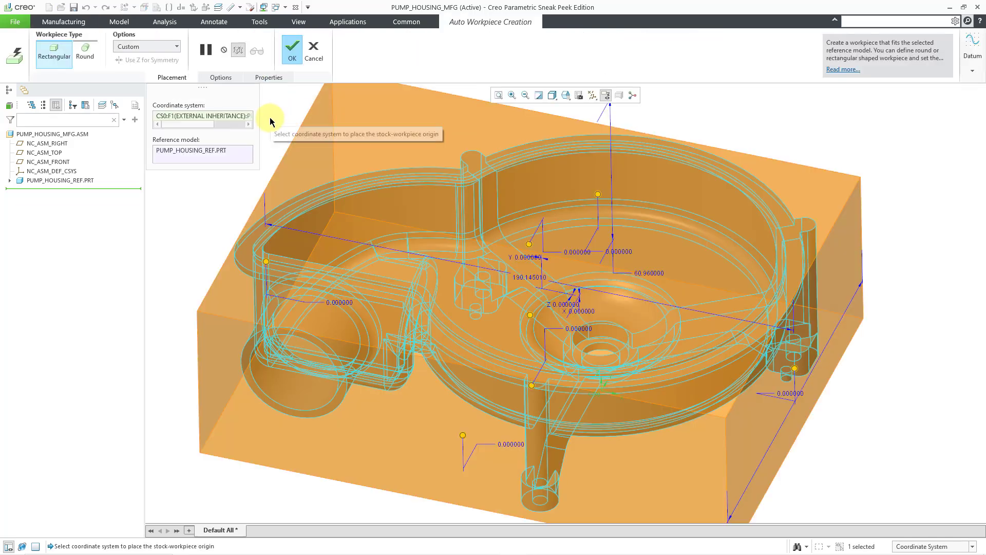
scroll(433, 210, up, 2)
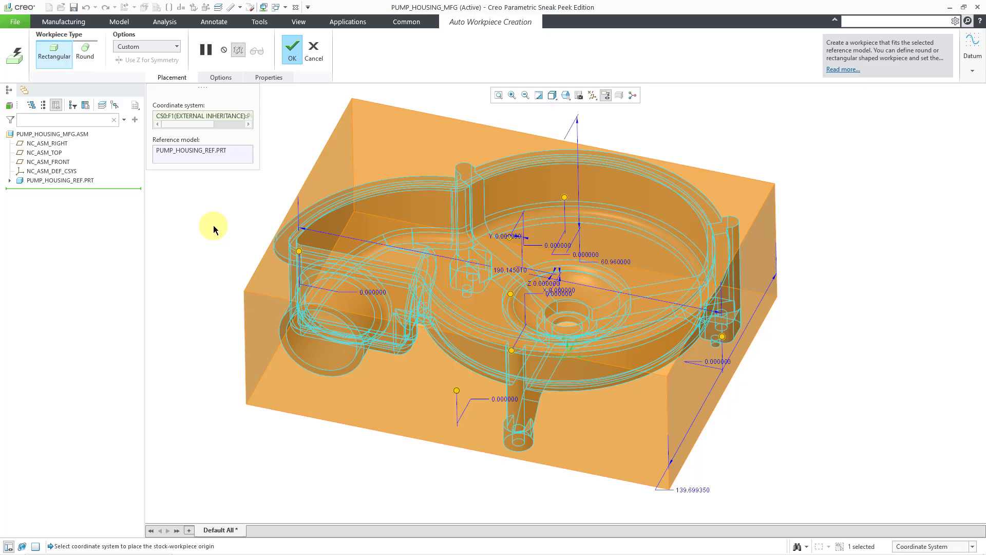
mouse_move(244, 222)
middle_down()
mouse_move(288, 209)
mouse_move(243, 216)
middle_up()
shift+middle_drag(380, 260, 461, 293)
scroll(633, 316, down, 2)
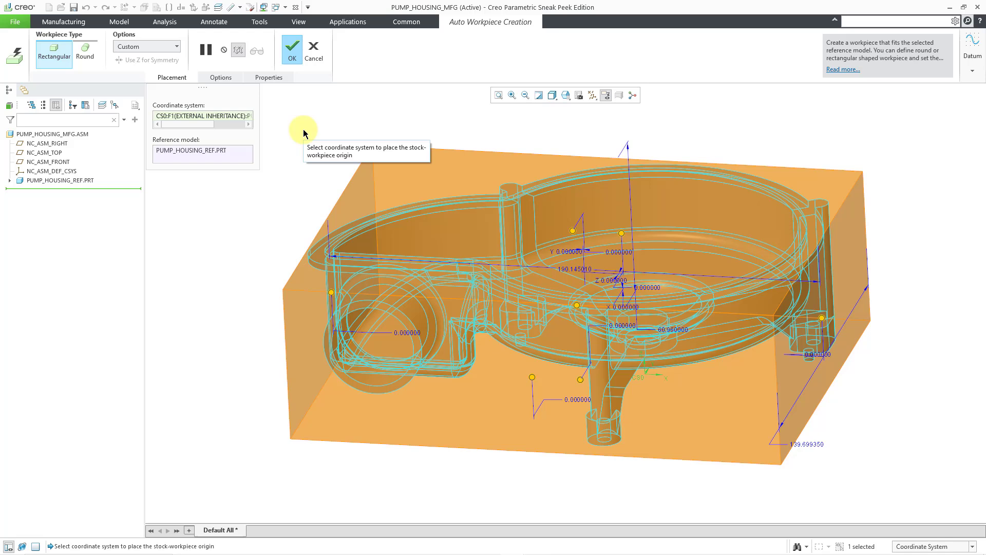
click(226, 80)
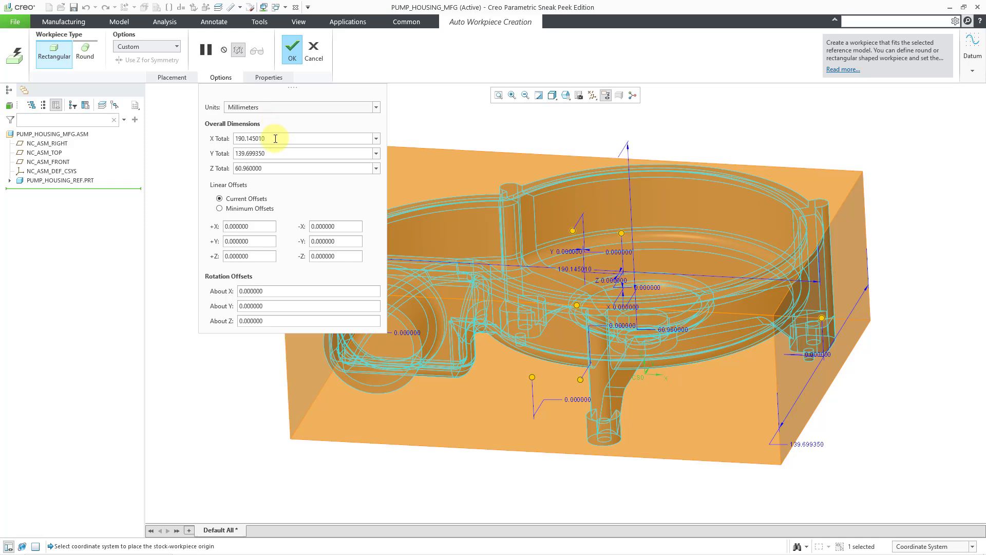
Set the stock block's X, Y and Z totals to 200, 150 and 75 mm, then refit the view
click(277, 138)
text(200)
key(Return)
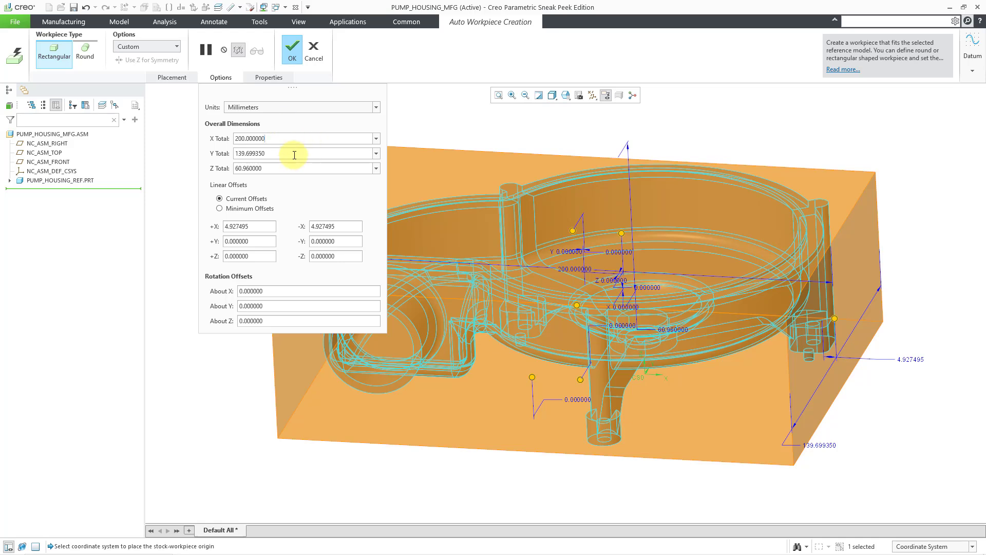
key(Tab)
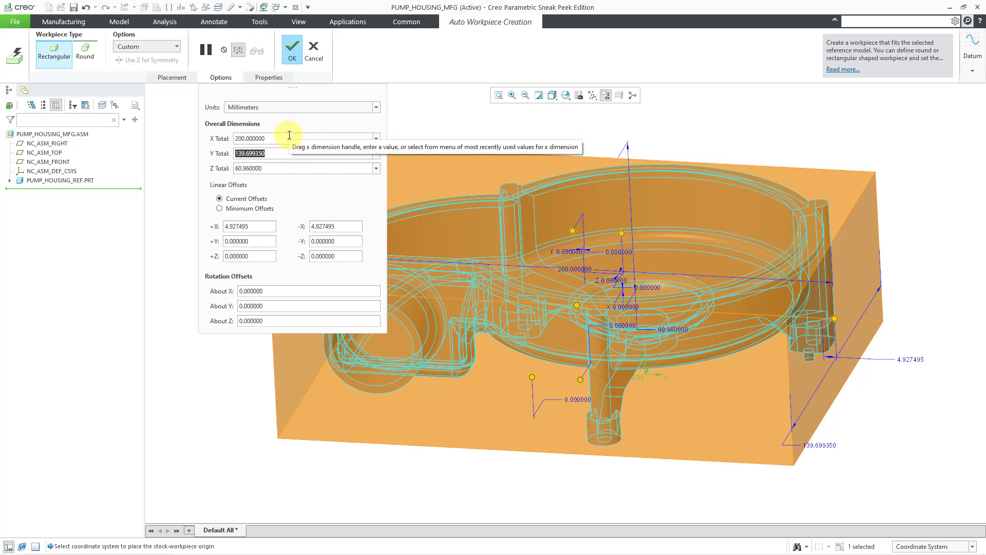
text(150)
key(Return)
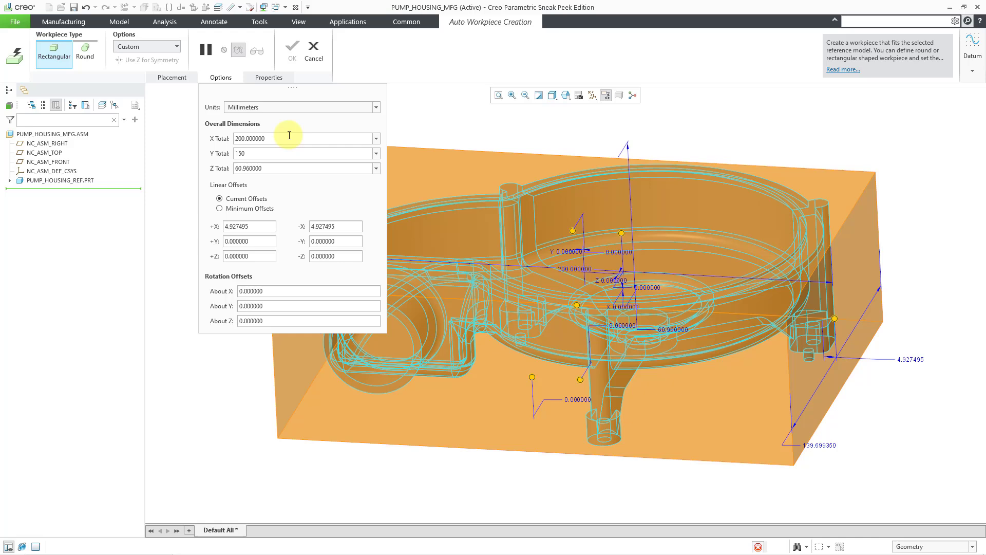
double_click(264, 168)
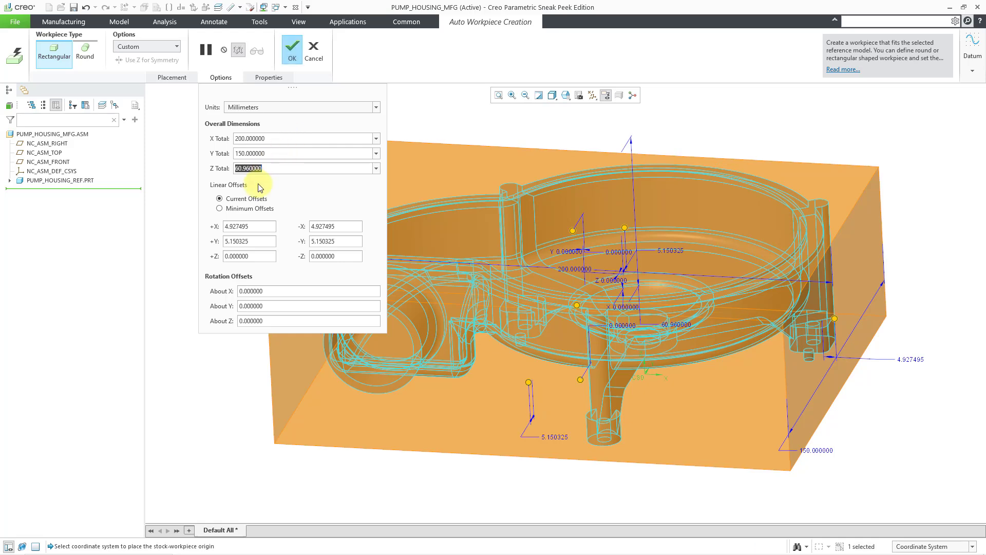
text(75)
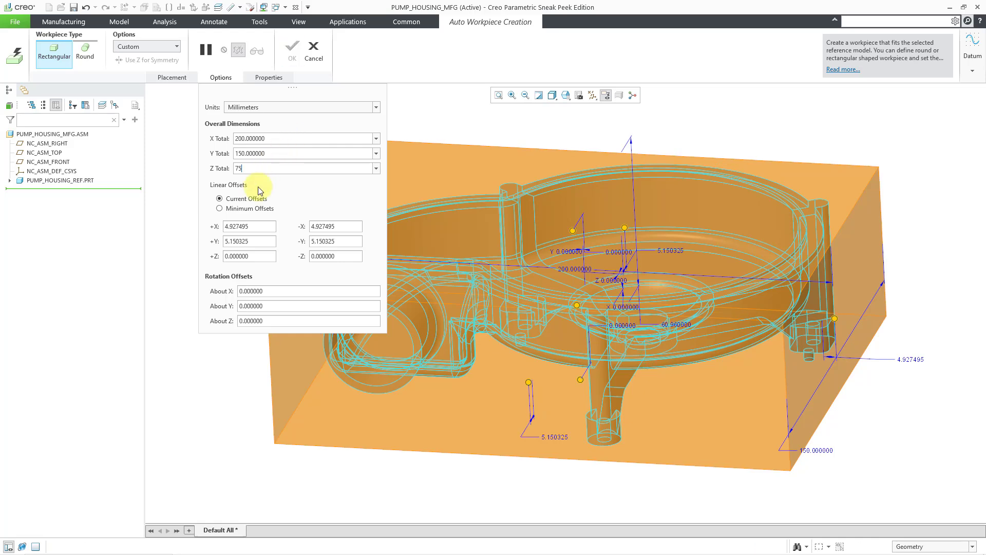
key(Return)
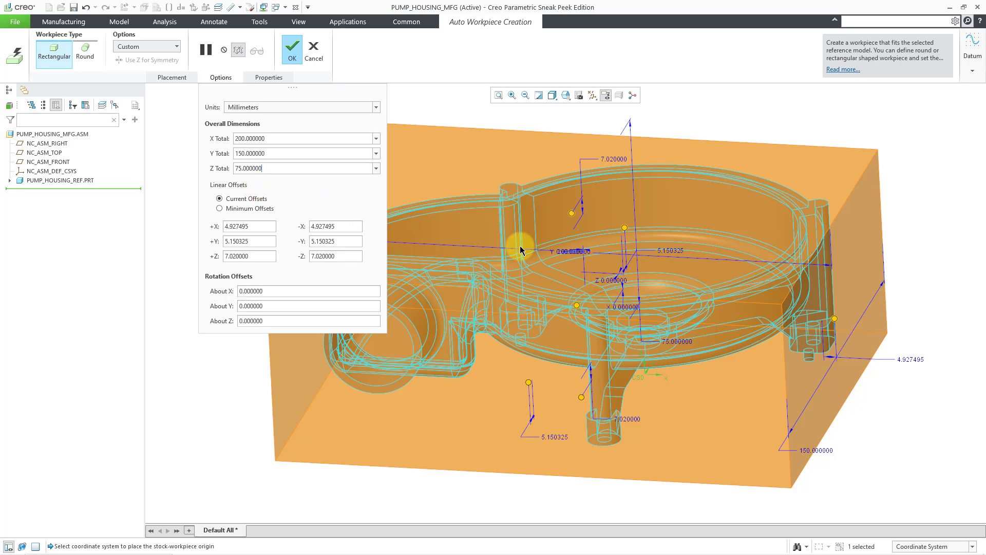
shift+middle_drag(573, 253, 625, 262)
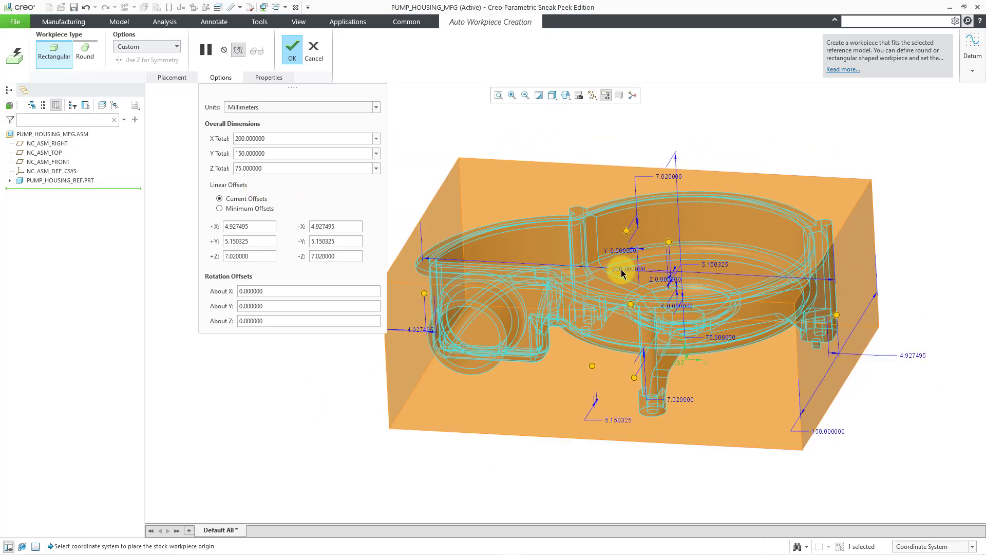
key(ctrl+d)
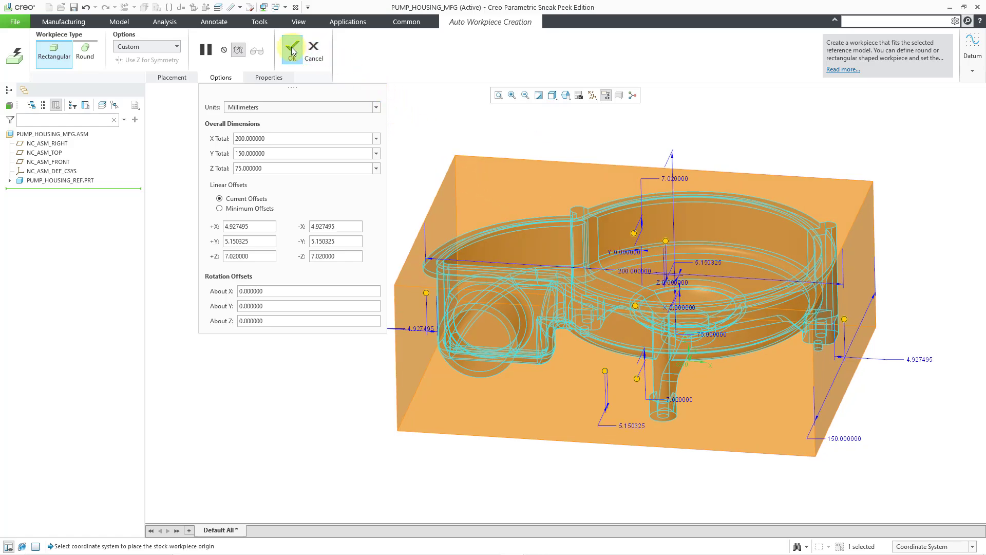
Complete the auto workpiece, creating PUMP_HOUSING_MFG_WRK_01.PRT around the pump housing
click(301, 88)
middle_click(297, 128)
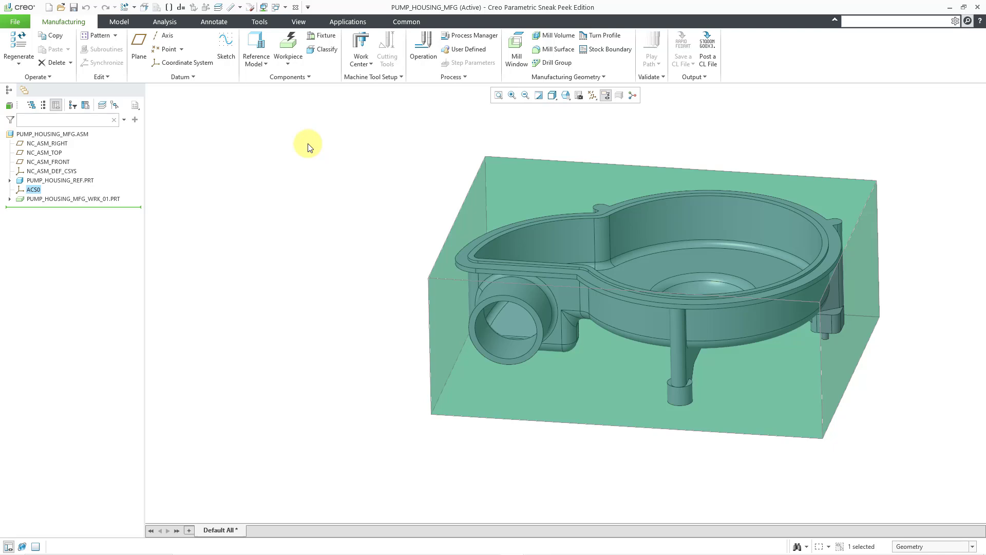
Switch to the ANCHOR_CYLINDRICAL_MFG.ASM window and orbit the anchor part into view
click(276, 7)
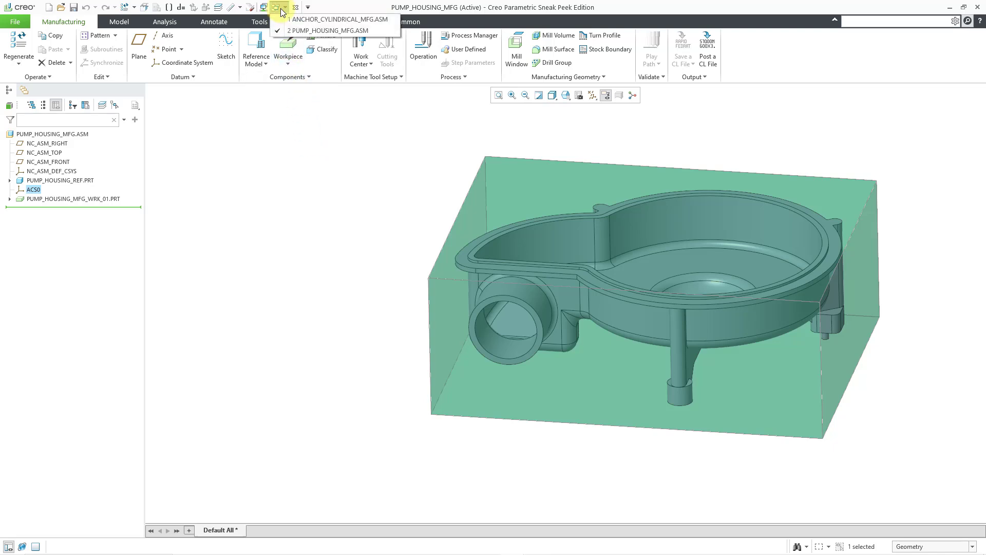
click(293, 19)
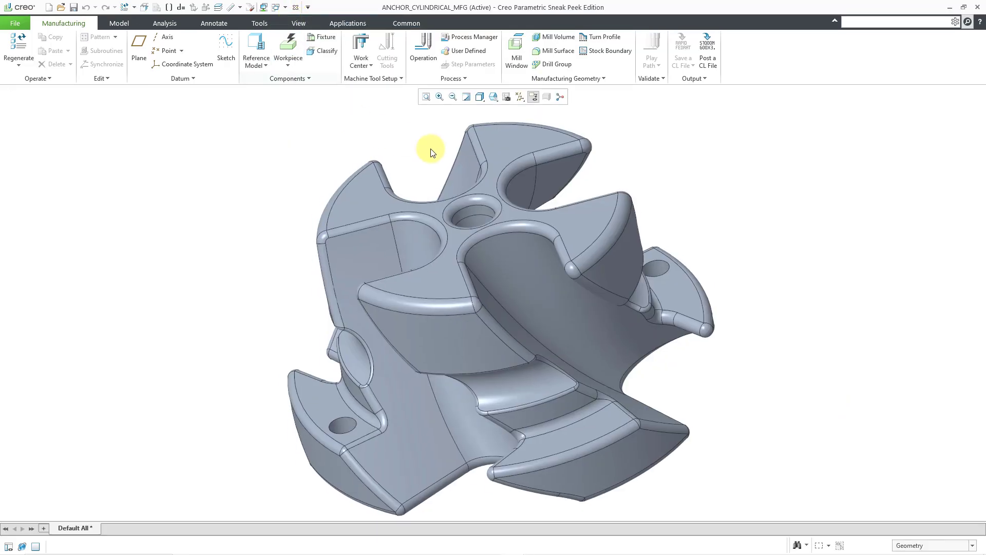
scroll(618, 184, up, 2)
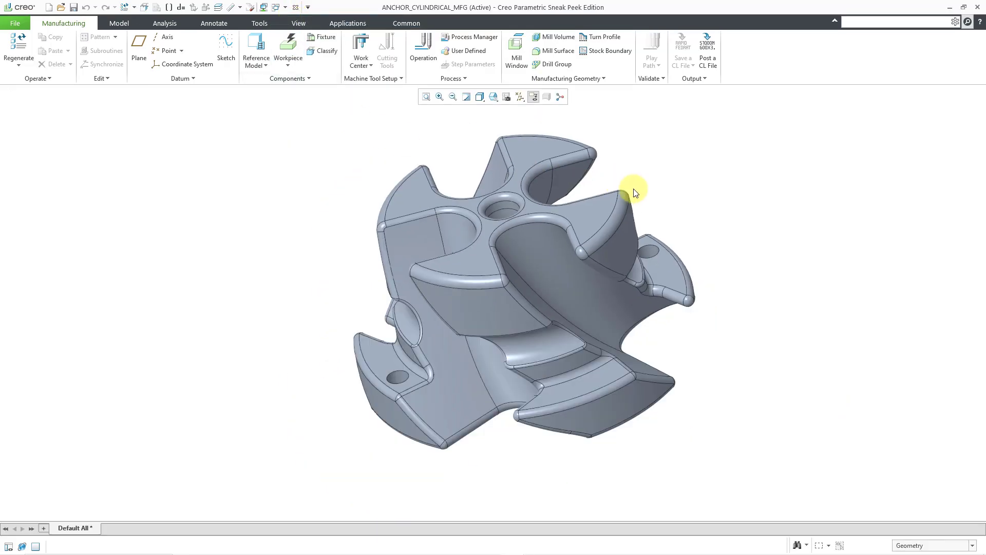
mouse_move(634, 181)
middle_down()
mouse_move(583, 161)
mouse_move(590, 183)
mouse_move(551, 213)
mouse_move(548, 241)
mouse_move(552, 217)
middle_up()
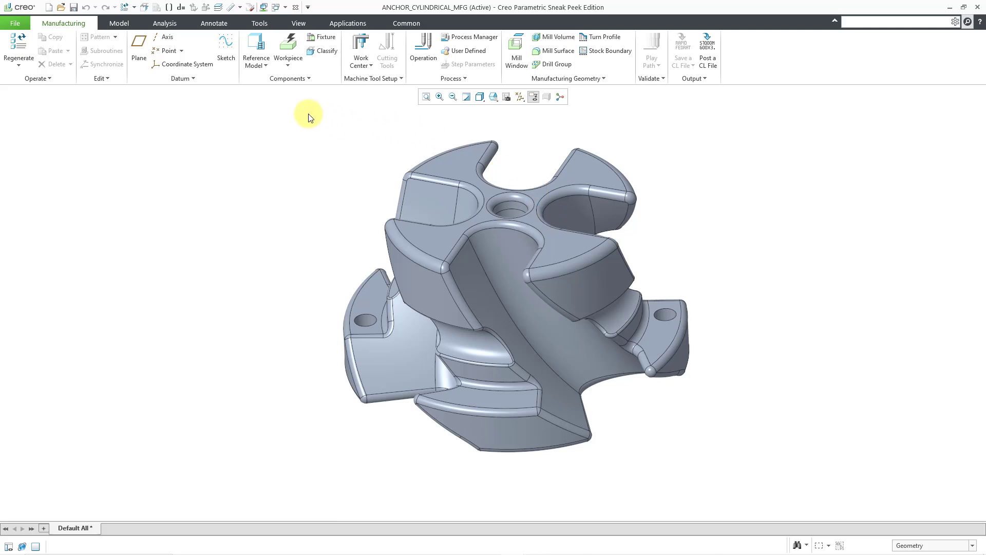
Create an Automatic Workpiece on the anchor part, previewing a roughly 54 × 54 × 29 mm block
click(288, 63)
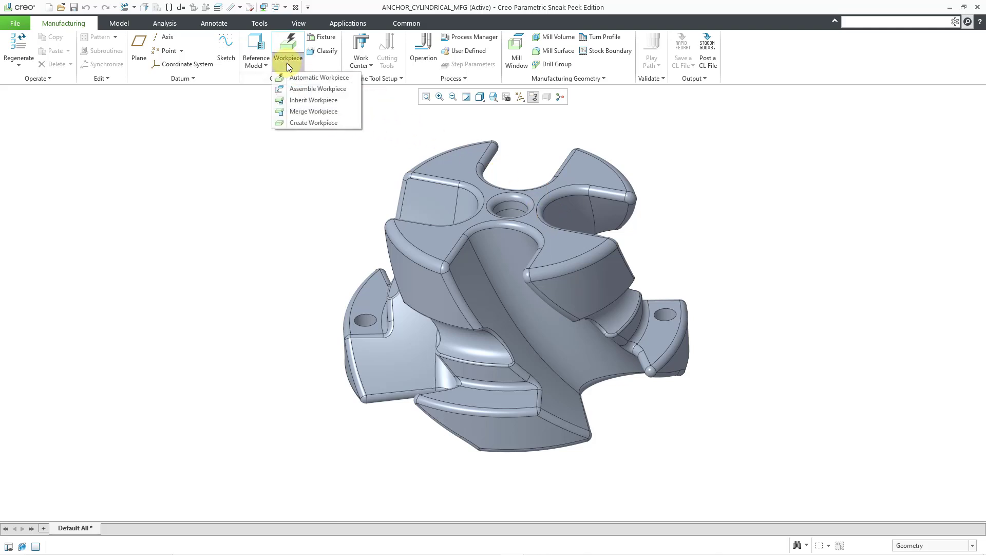
click(335, 80)
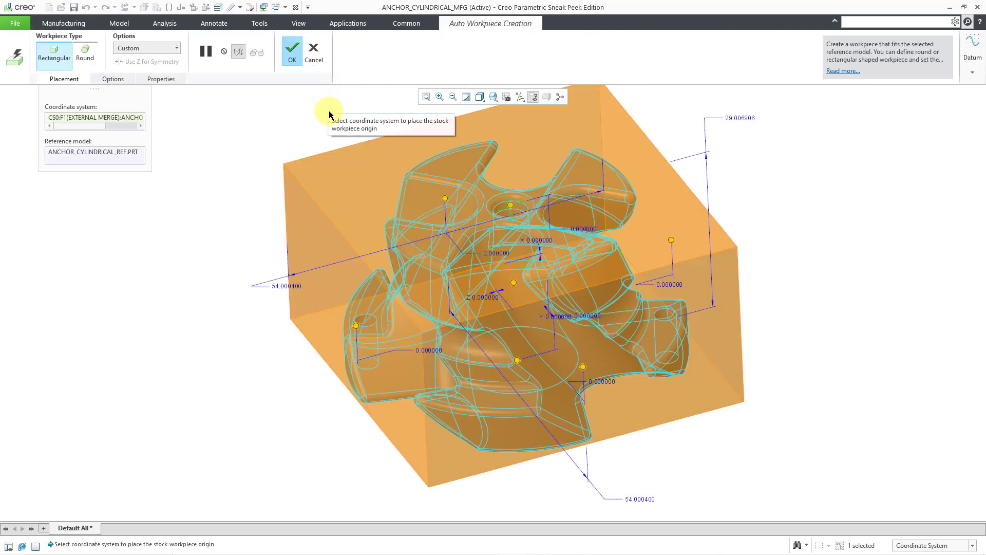
shift+middle_drag(328, 111, 347, 146)
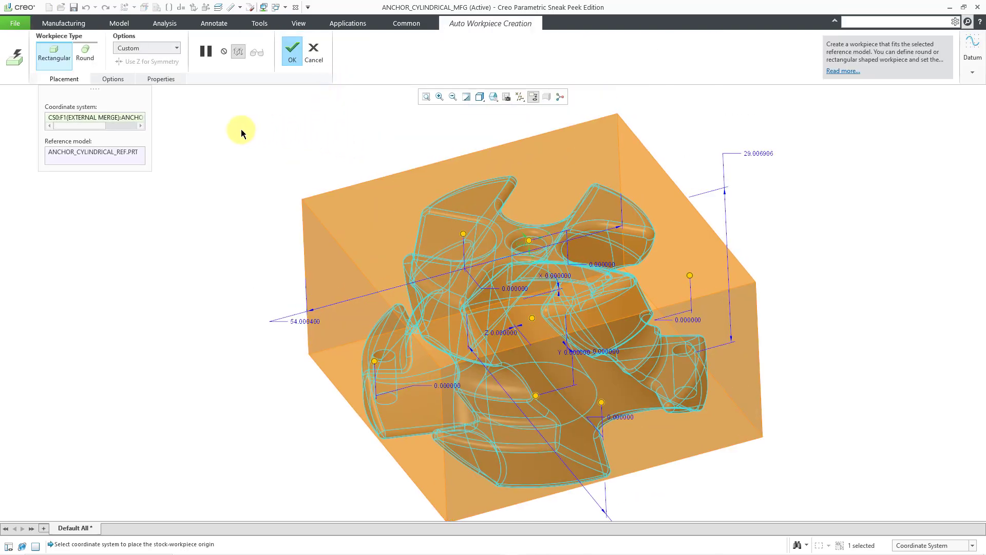
Switch the anchor's stock to Round type with total diameter 60 mm and total length 30 mm
click(93, 62)
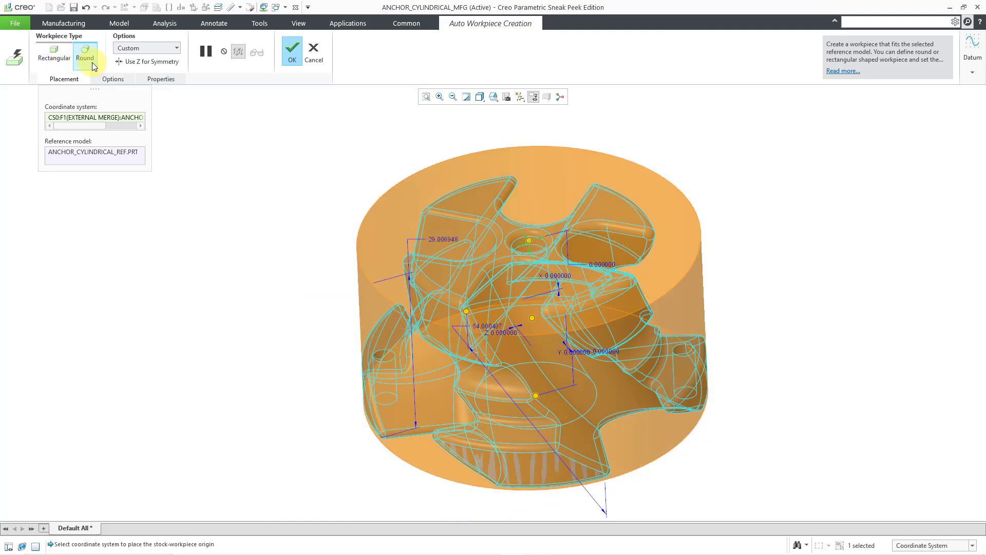
click(123, 81)
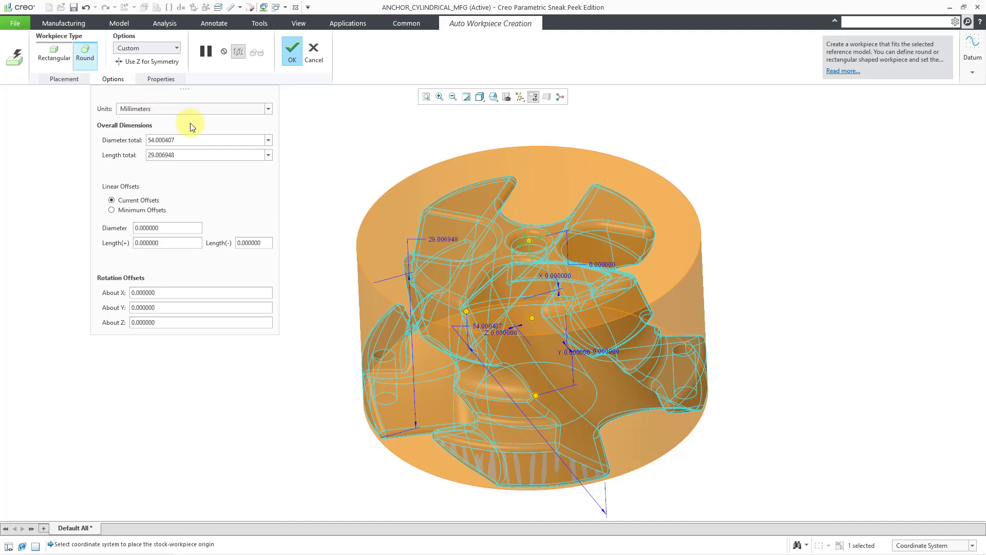
double_click(195, 139)
text(60)
key(Return)
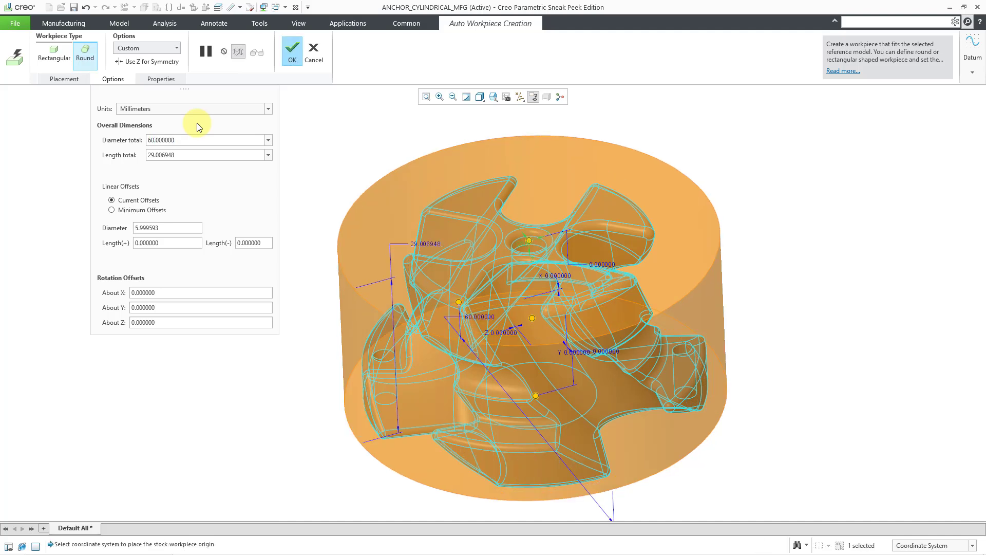
double_click(191, 154)
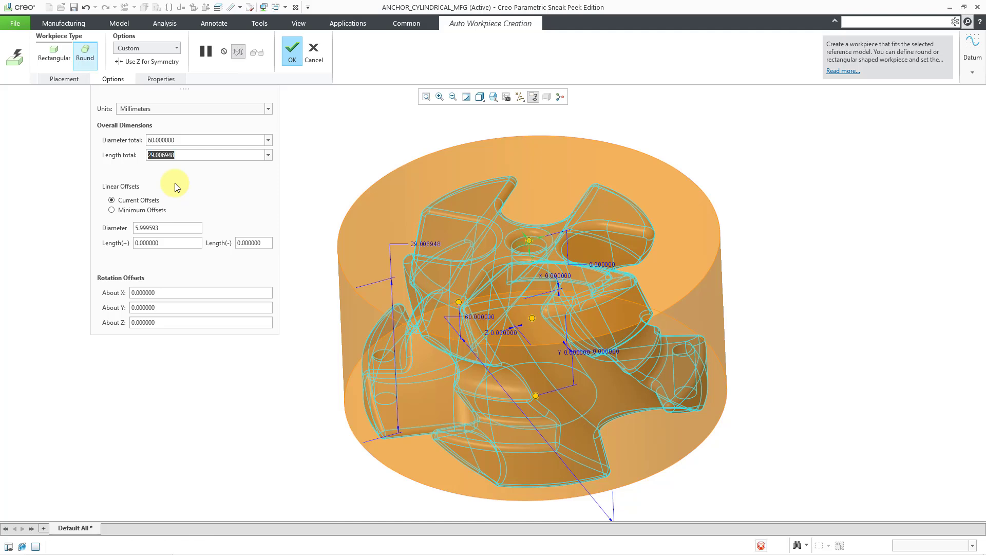
text(30)
key(Return)
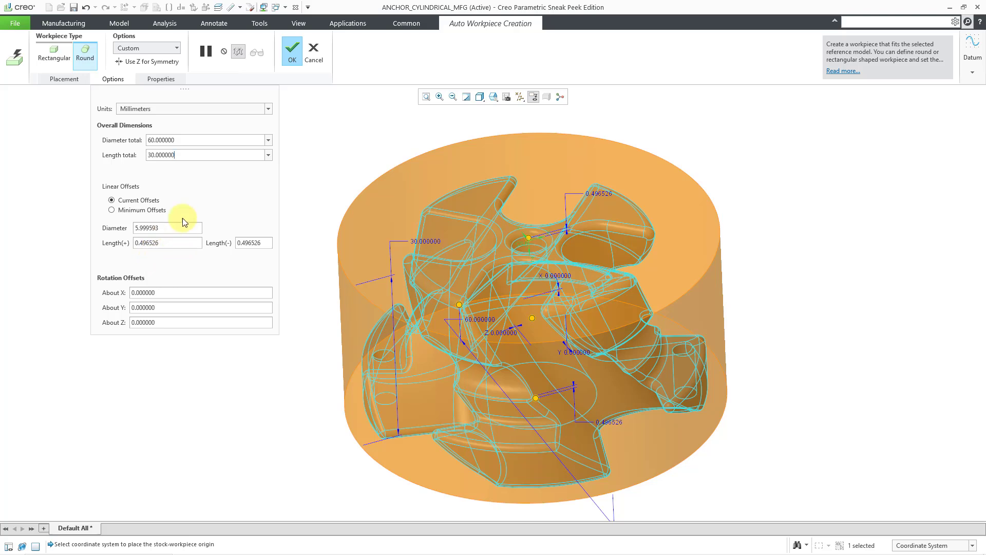
Confirm the 60 × 30 mm round workpiece enclosing the anchor part
click(293, 53)
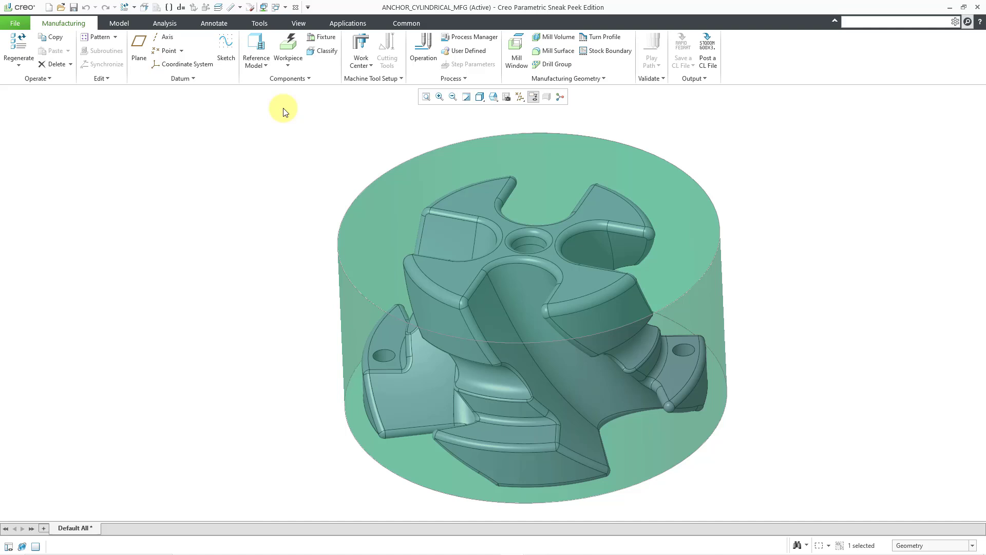